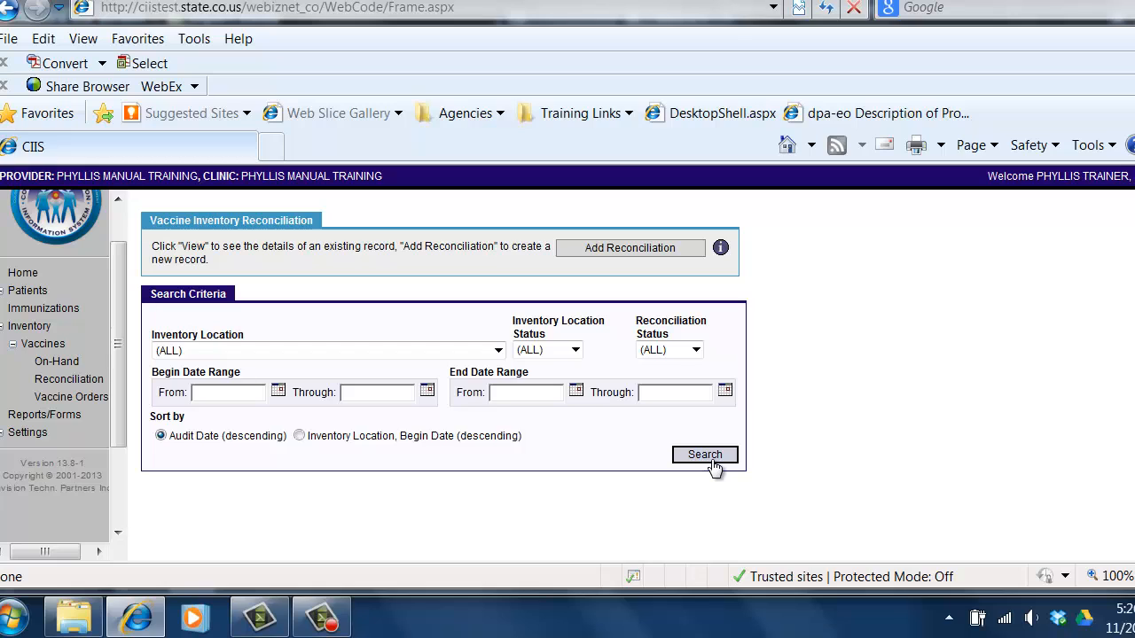
Search the reconciliation records with all criteria unrestricted and view the details of the open NOVEMBER RECON record
click(711, 457)
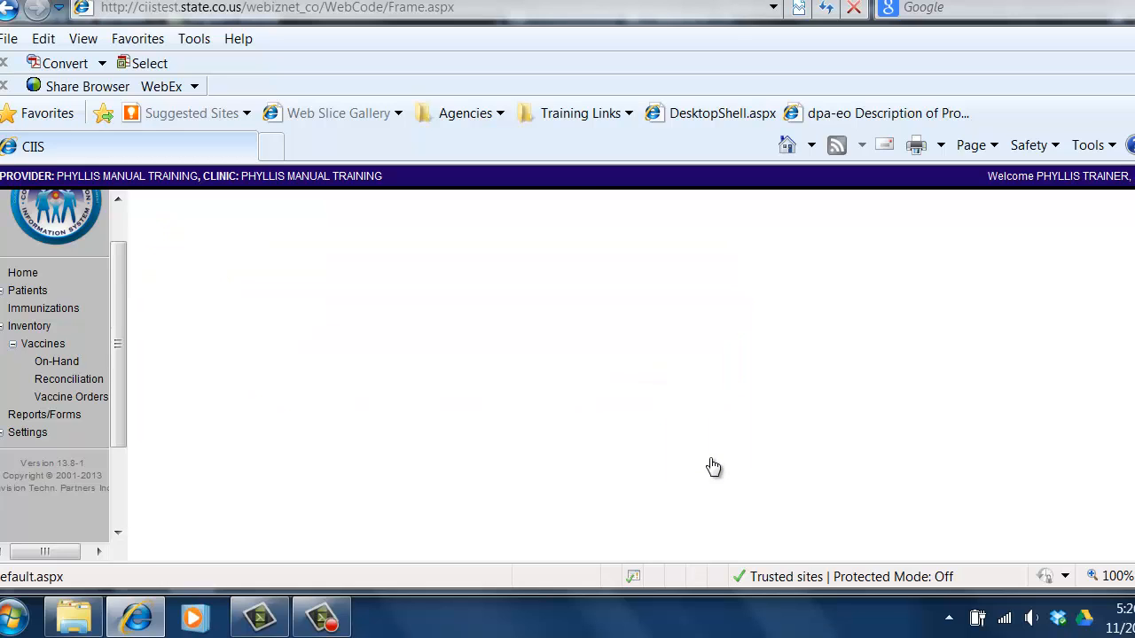
scroll(710, 456, down, 1)
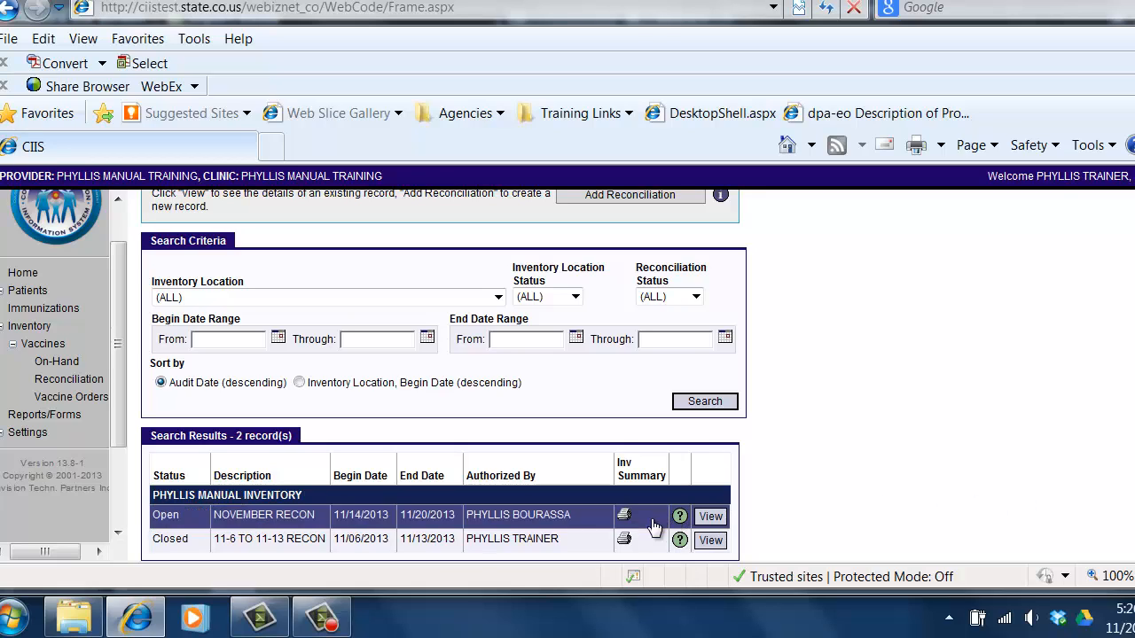
click(716, 518)
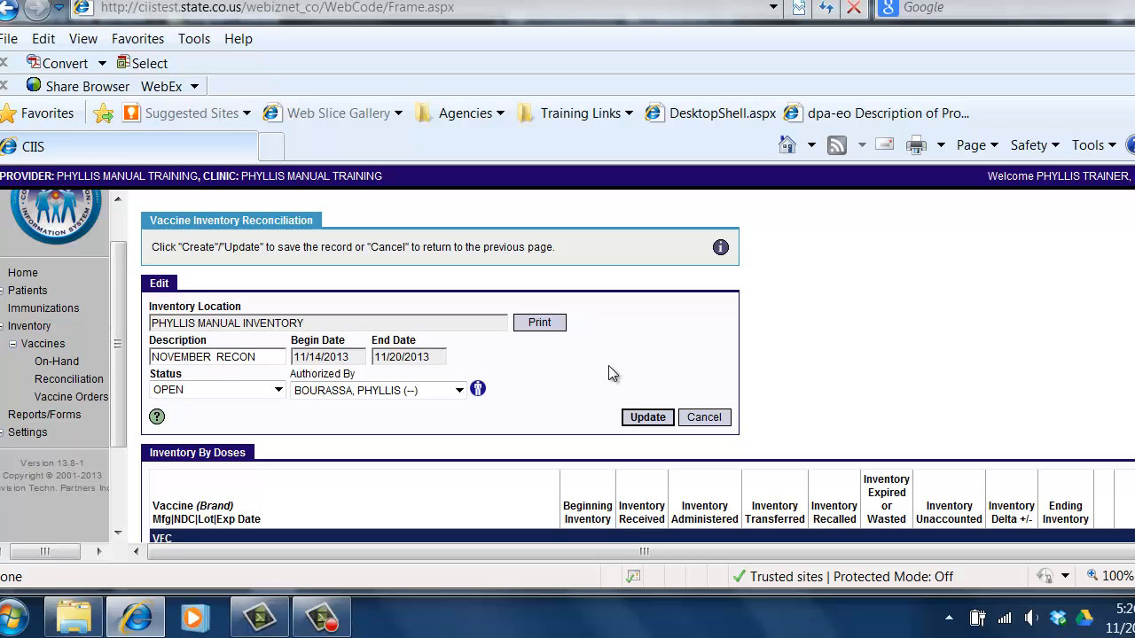
Generate the printable inventory reconciliation worksheet for this record, view it enlarged, and close it
scroll(637, 367, down, 3)
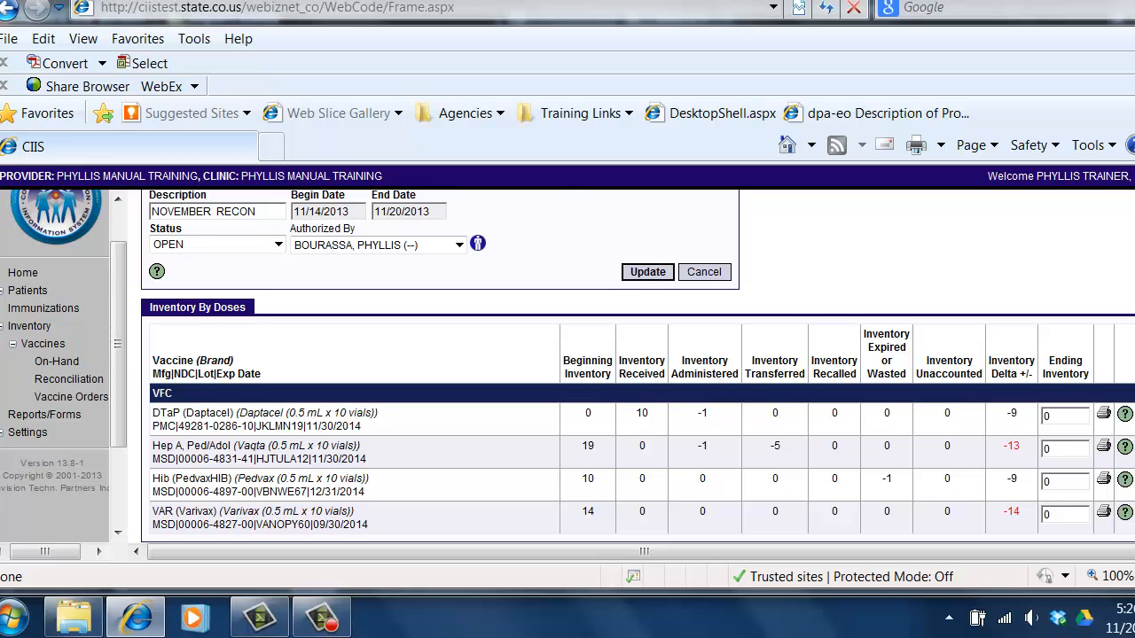
scroll(637, 367, up, 3)
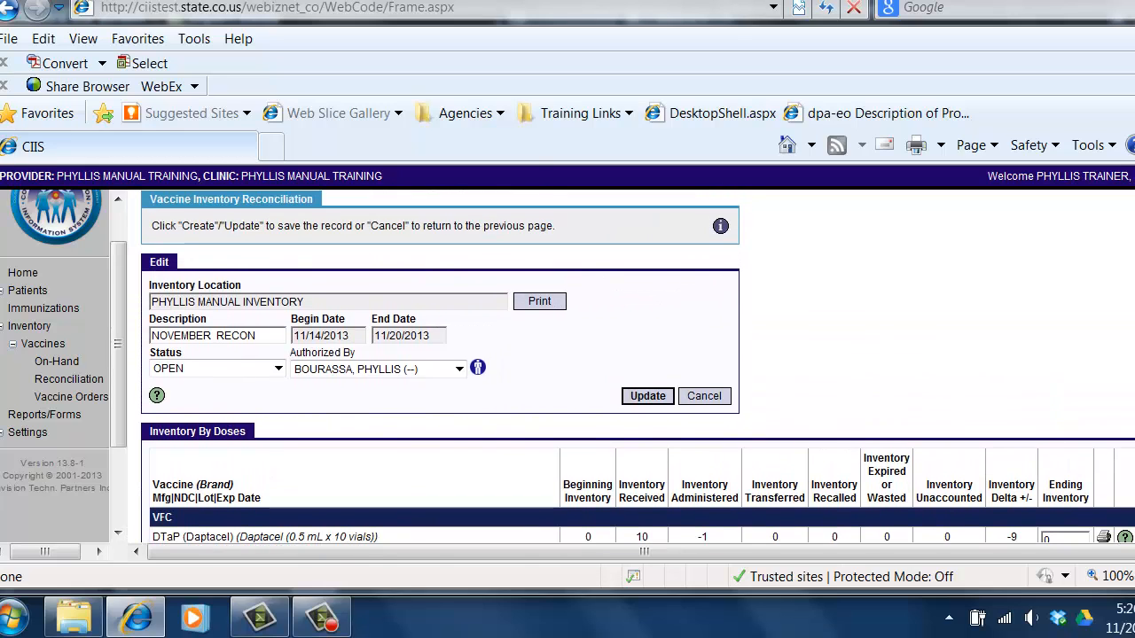
scroll(637, 367, up, 1)
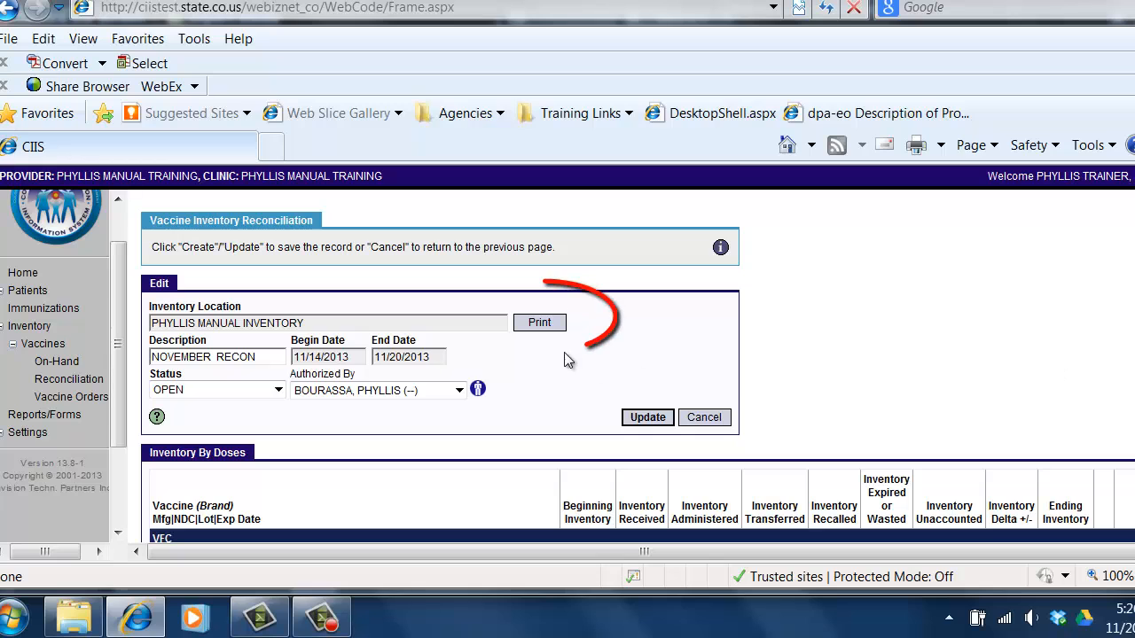
click(540, 322)
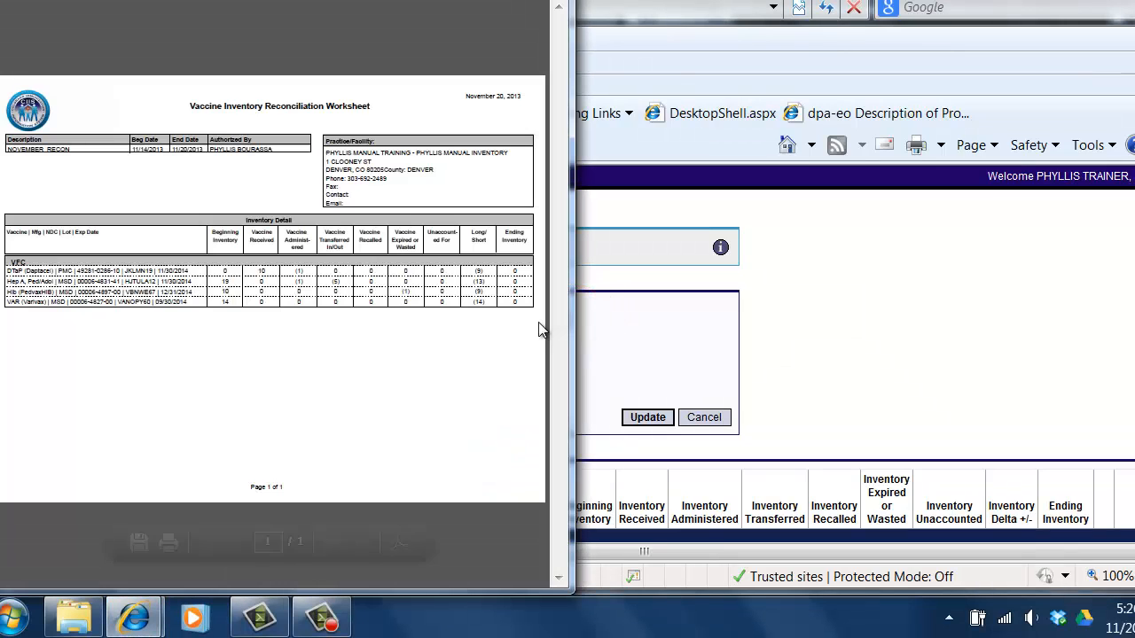
click(516, 1)
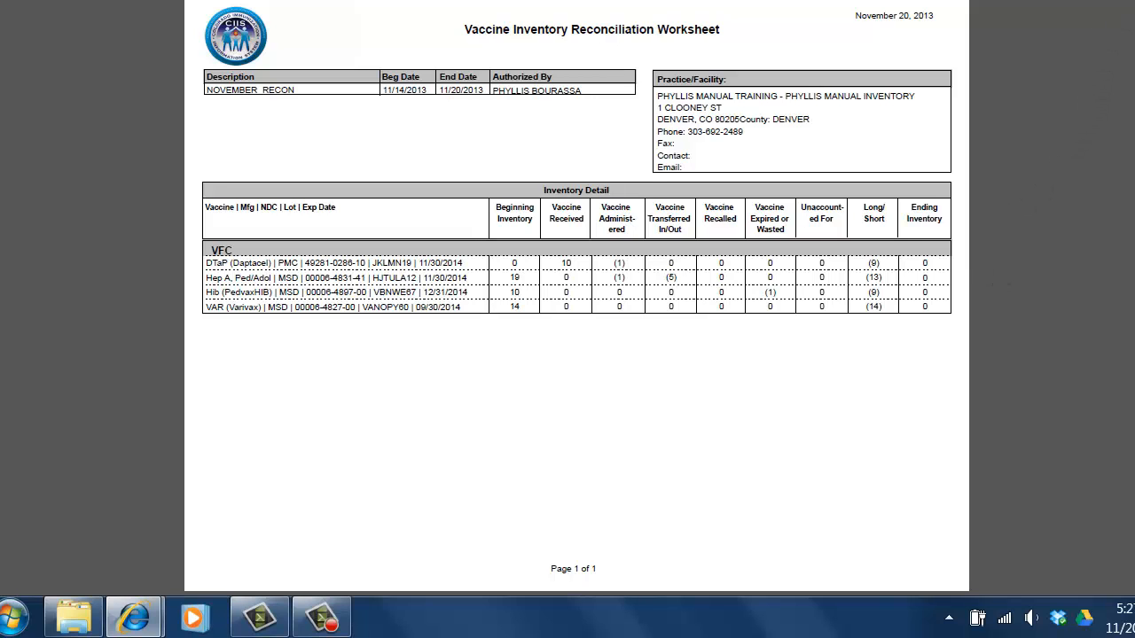
key(alt+F4)
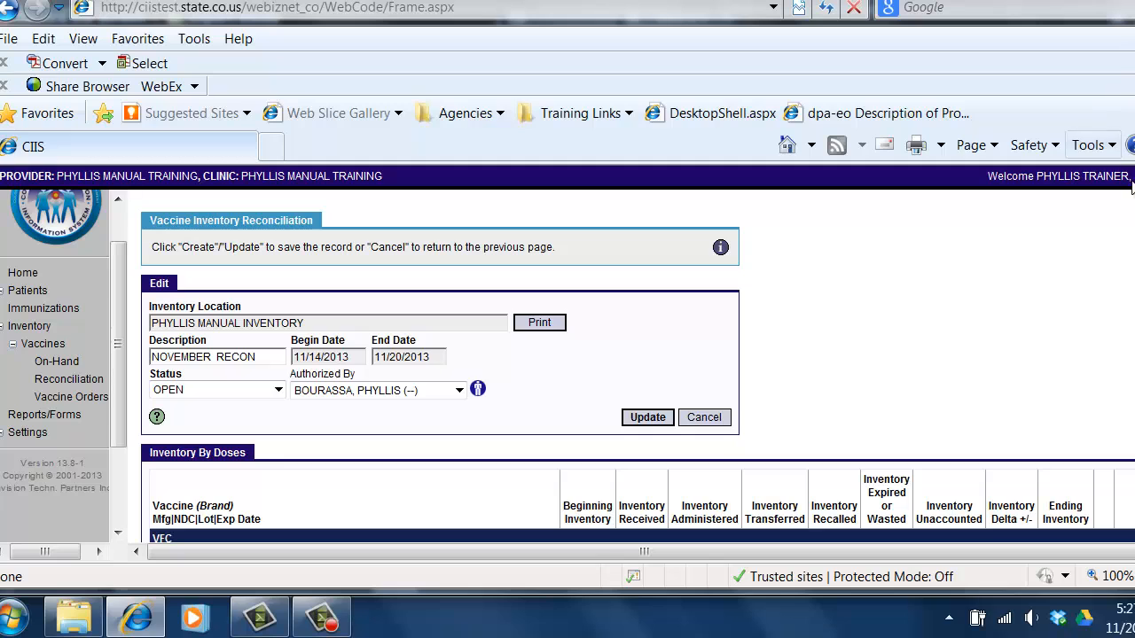
Set the ending inventory of DTaP (Daptacel) to 9 and save the record
scroll(637, 367, down, 2)
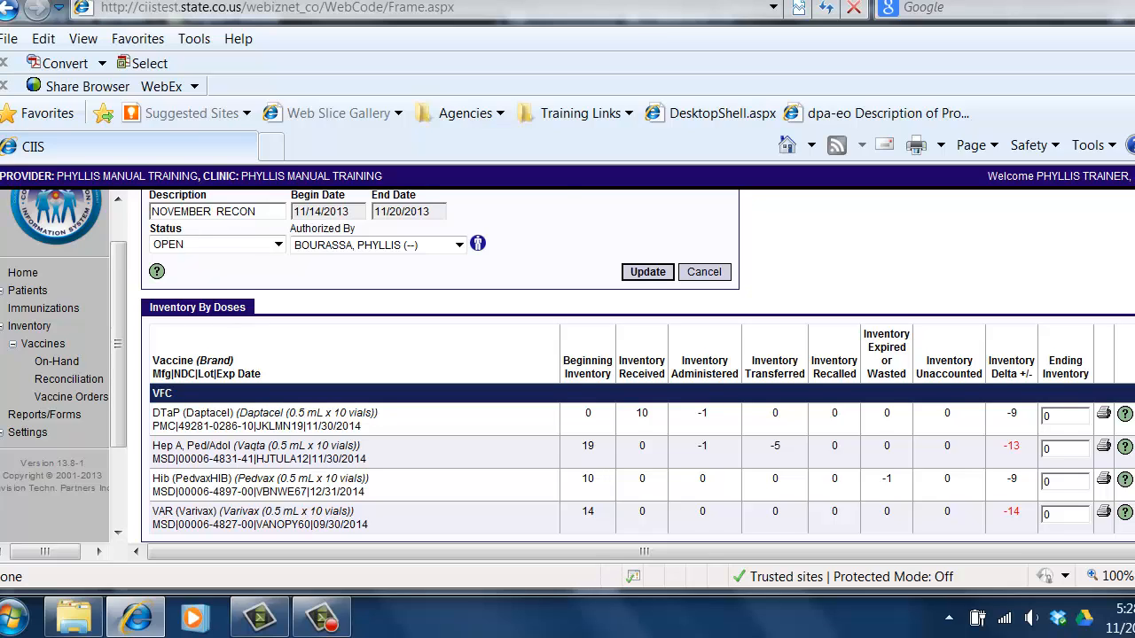
scroll(638, 366, up, 1)
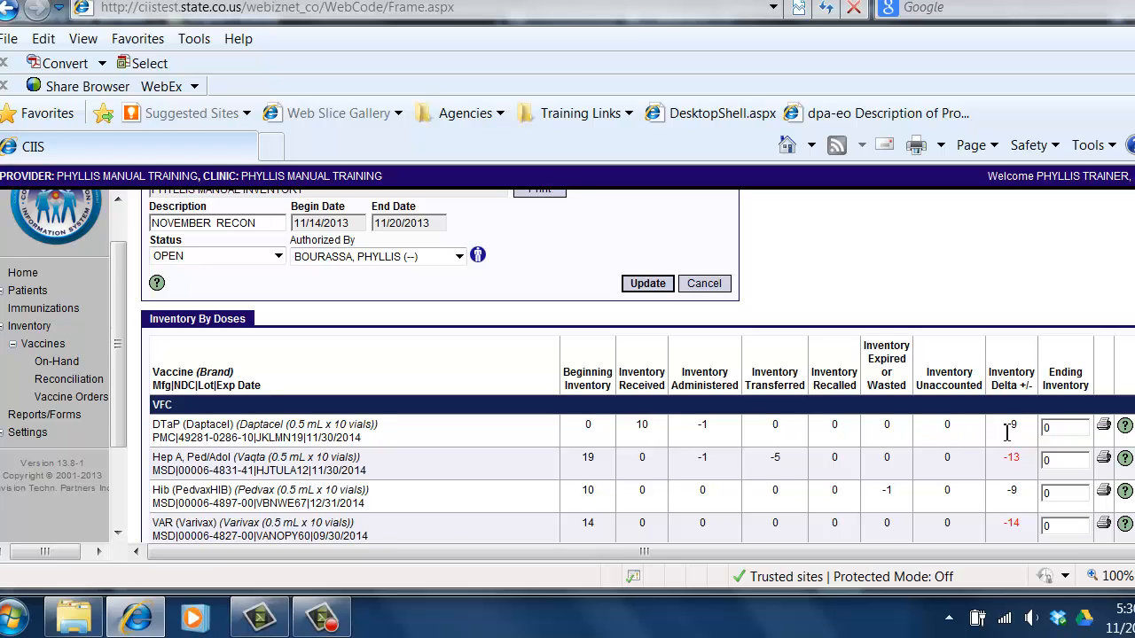
double_click(1058, 429)
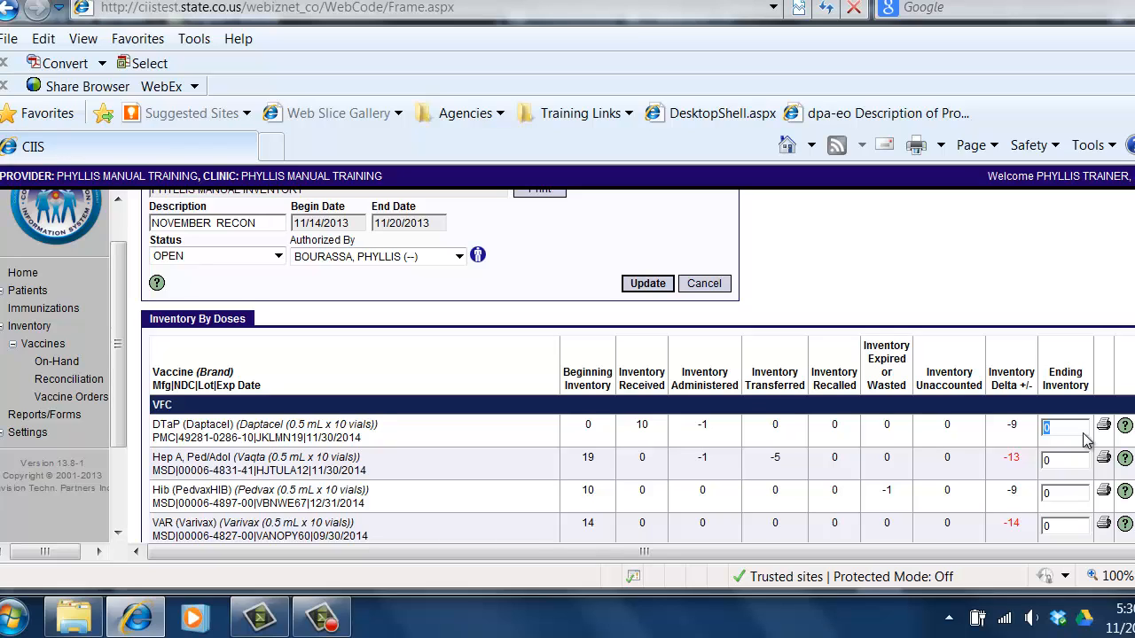
text(9)
click(644, 283)
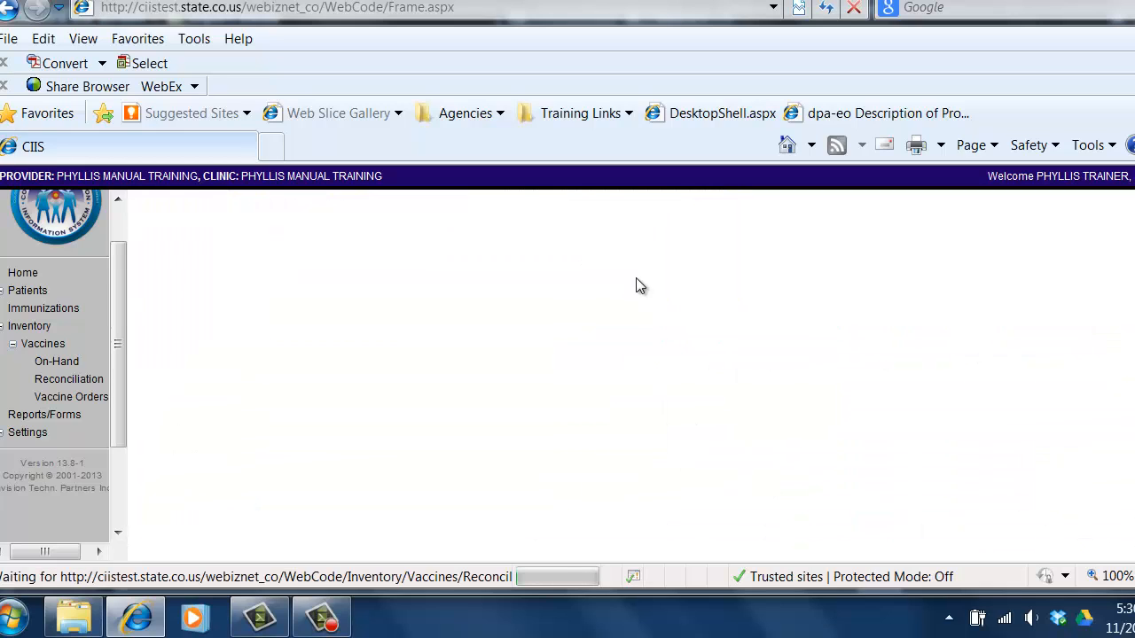
Set the ending inventory to 13 for Hep A, 9 for Hib and 14 for VAR, and save the record
scroll(1042, 523, down, 2)
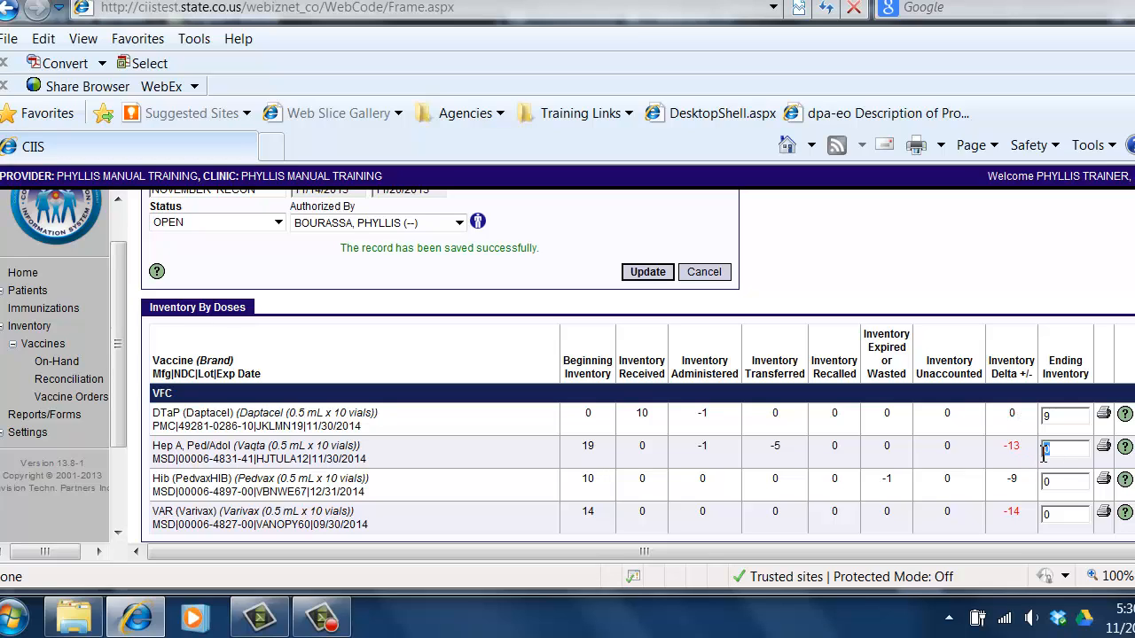
click(1048, 450)
text(13)
click(1050, 484)
text(9)
click(1050, 515)
text(14)
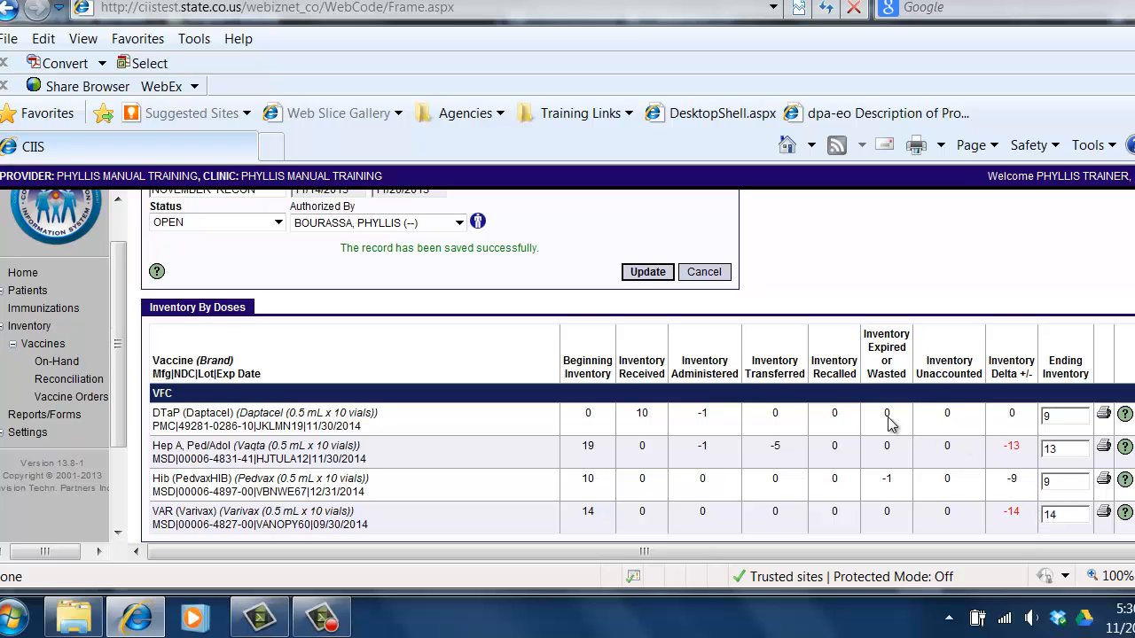
click(653, 281)
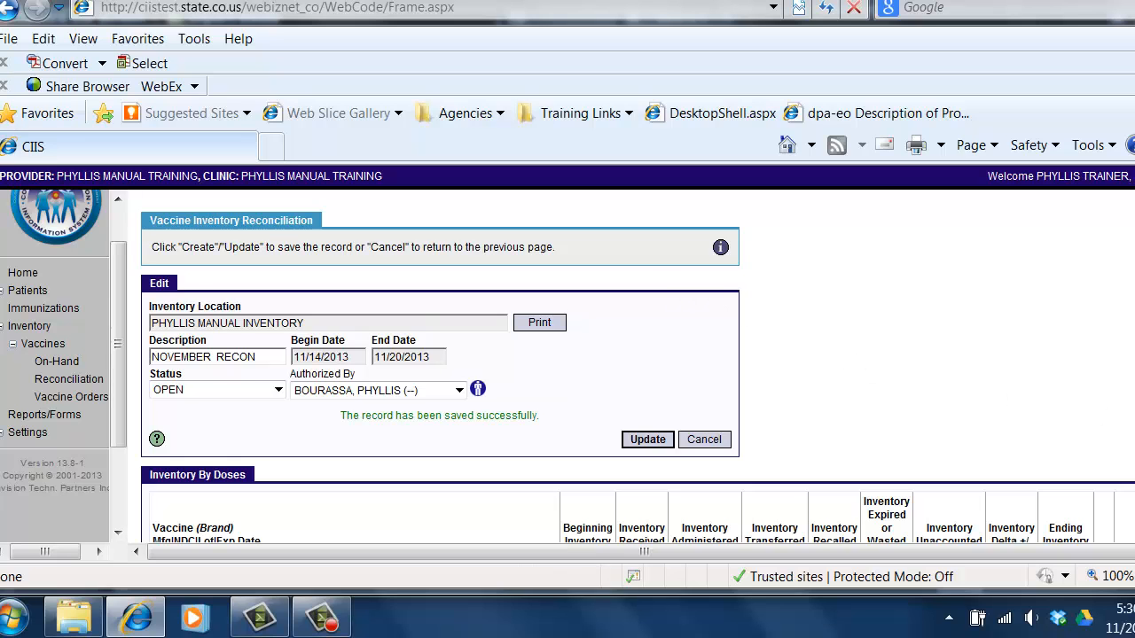
Change the reconciliation's status to CLOSED, save and confirm closing the period, and leave the record for the search page
scroll(854, 363, down, 2)
scroll(638, 366, down, 2)
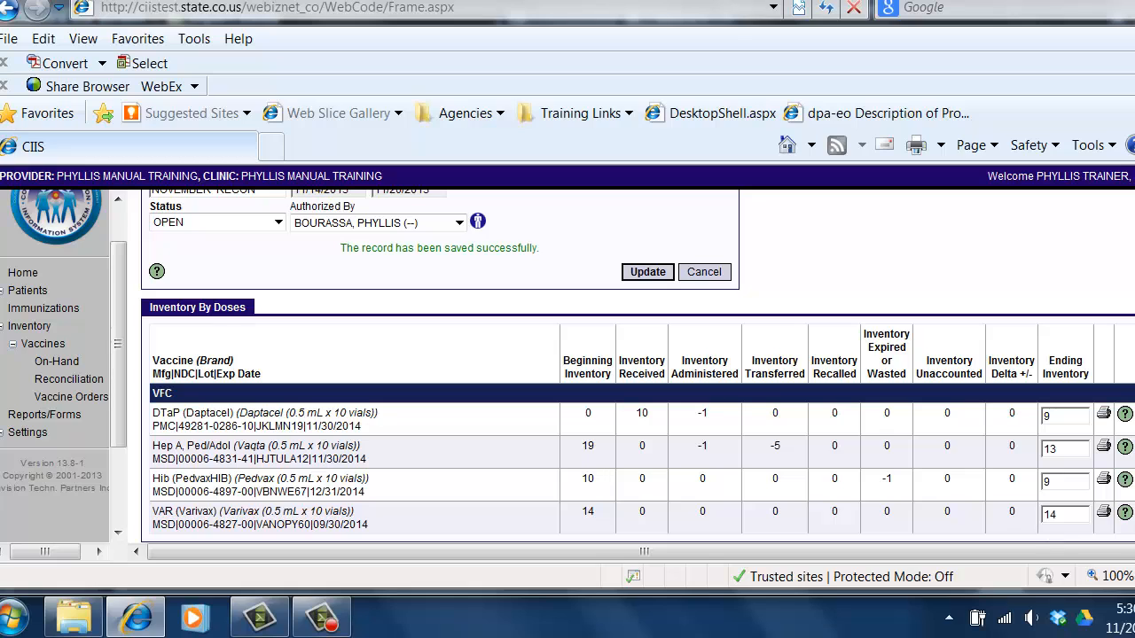
scroll(638, 367, up, 3)
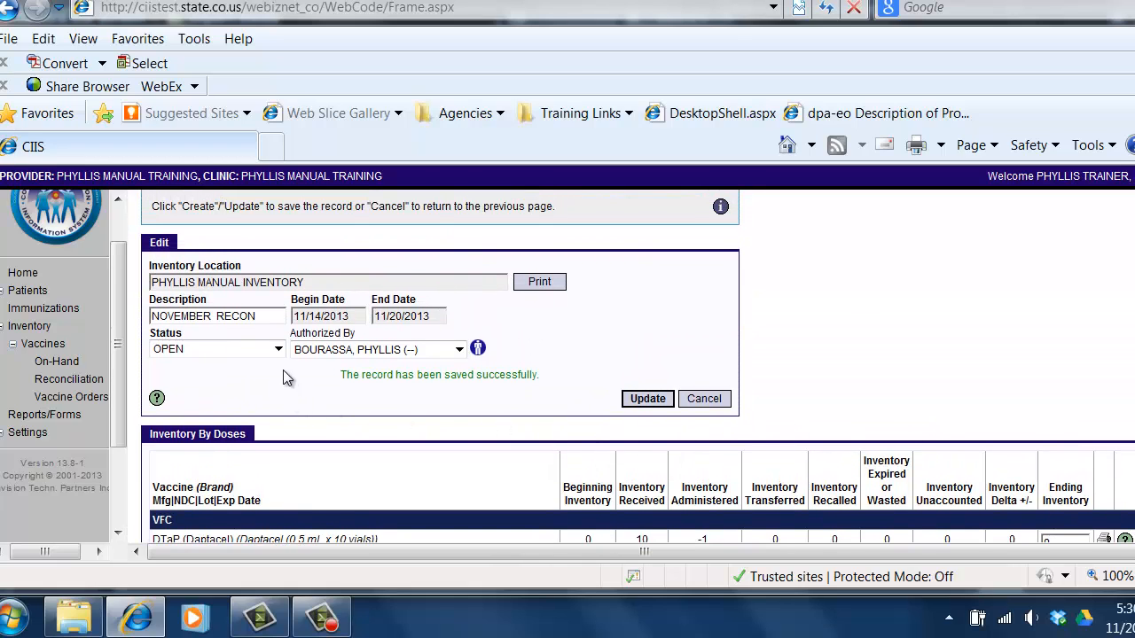
click(281, 350)
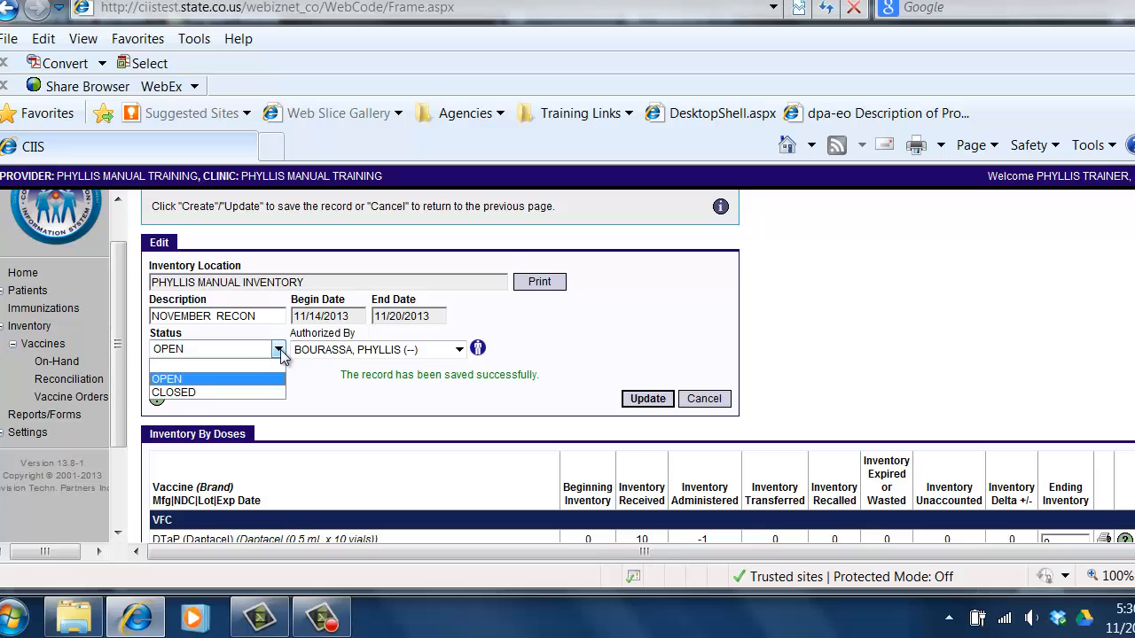
click(263, 393)
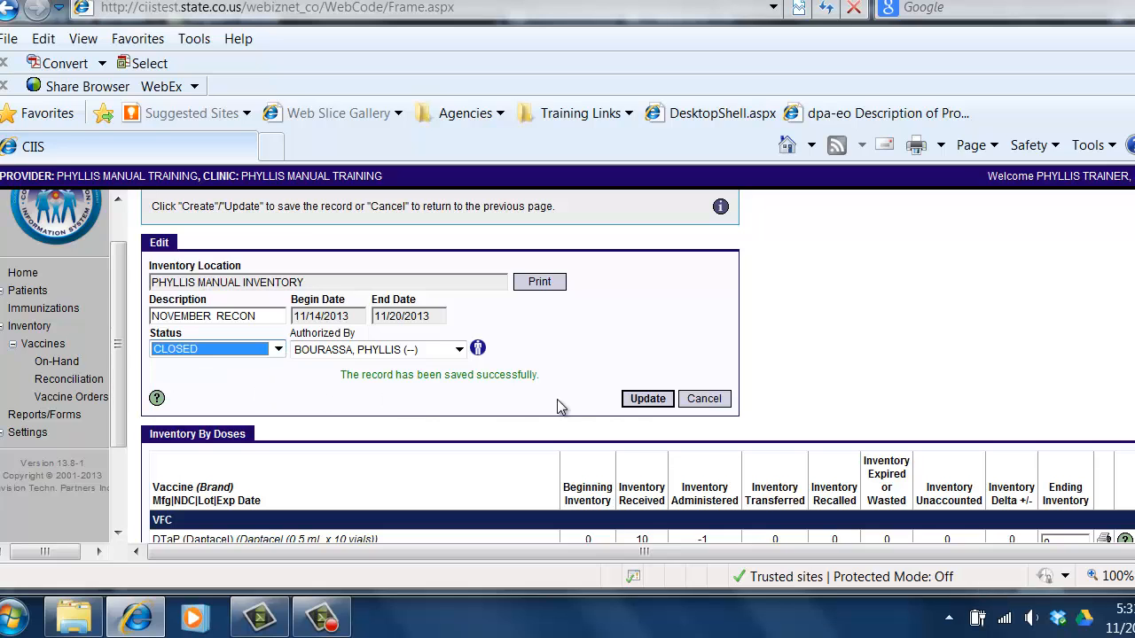
click(630, 401)
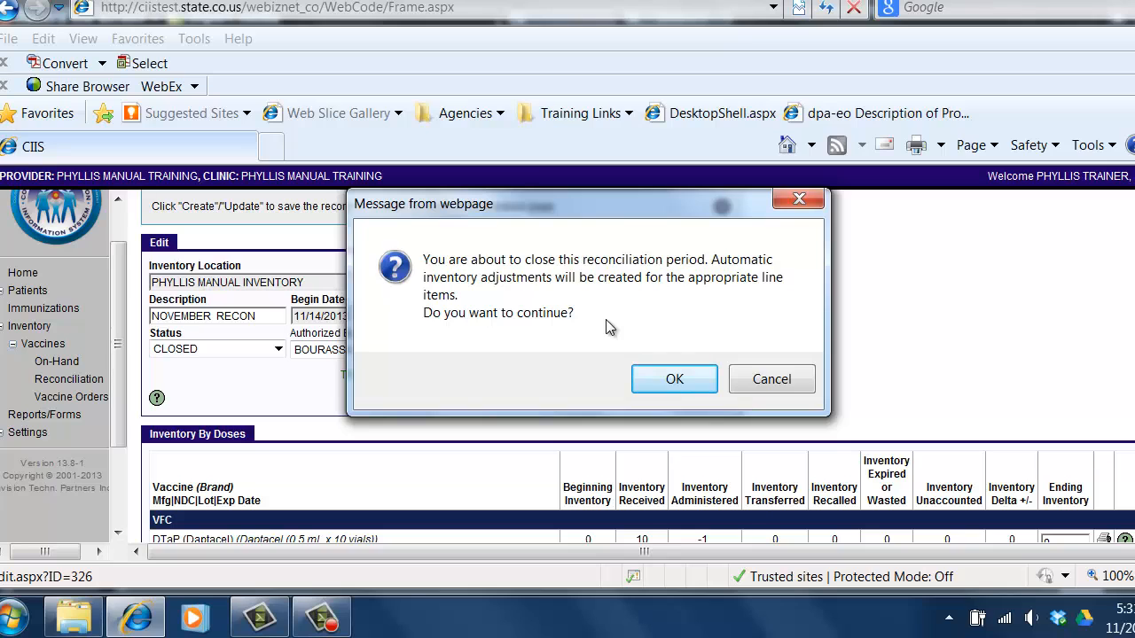
click(667, 381)
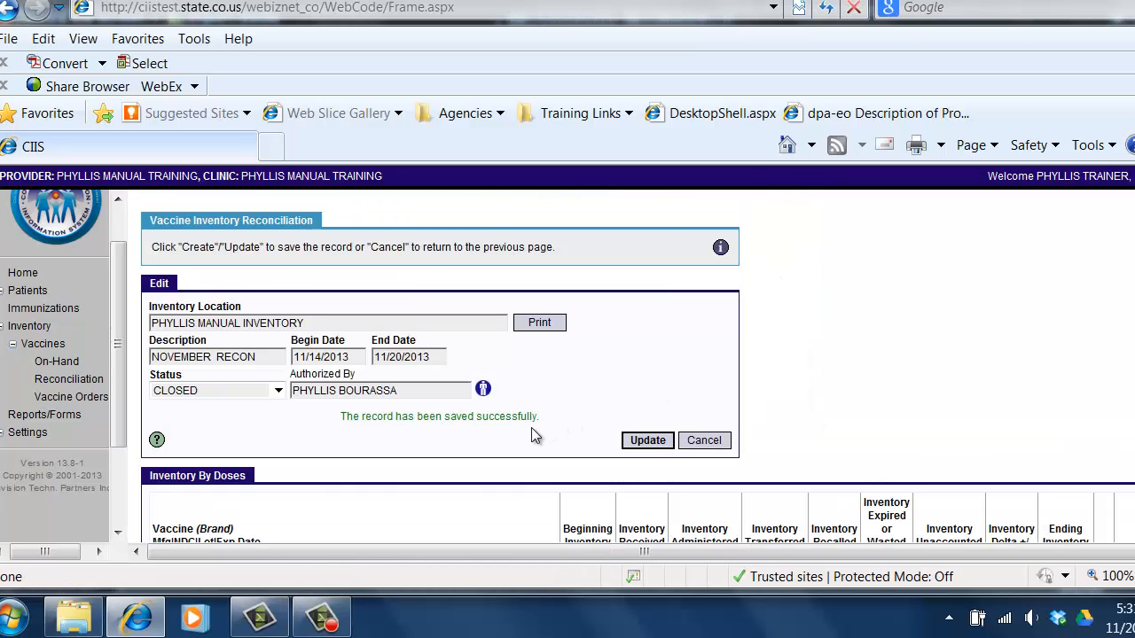
click(701, 441)
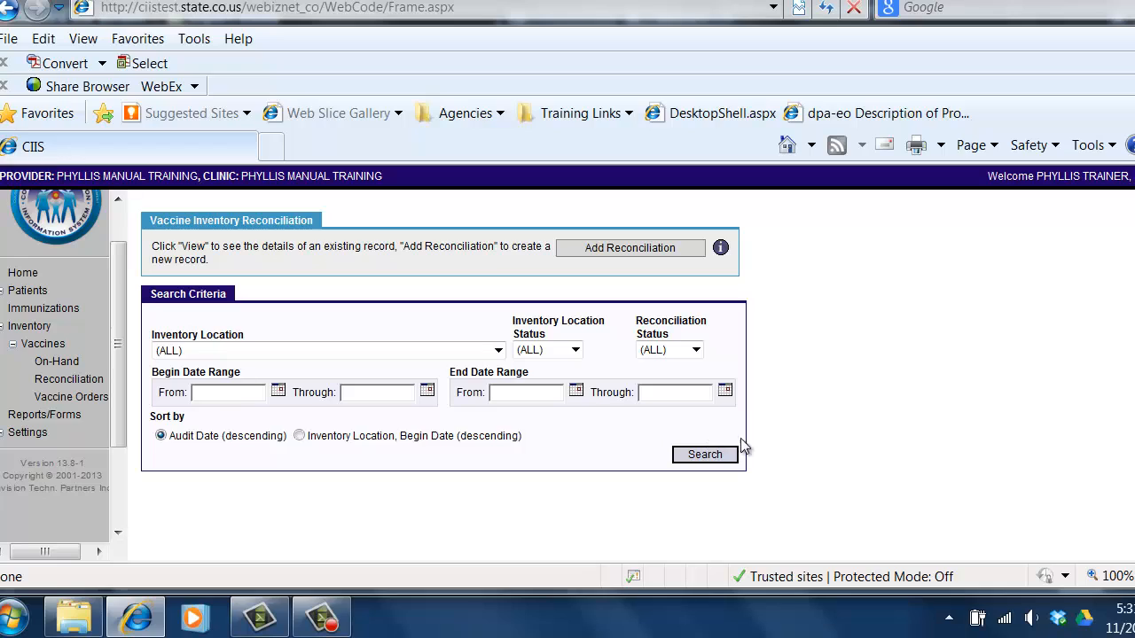